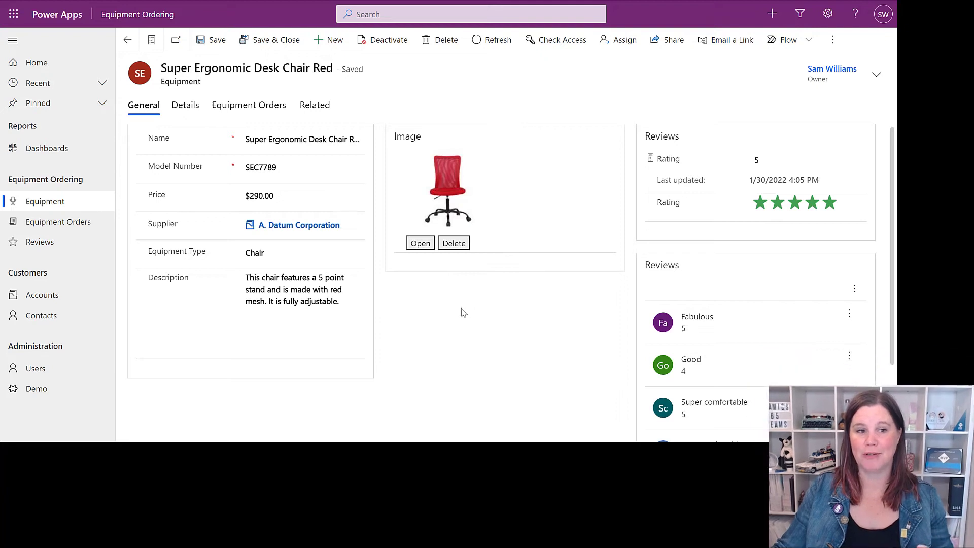
- Click into the chair record's plain Description field to compare it with the rich-text one
{"action": "left_click", "coordinate": [296, 318]}
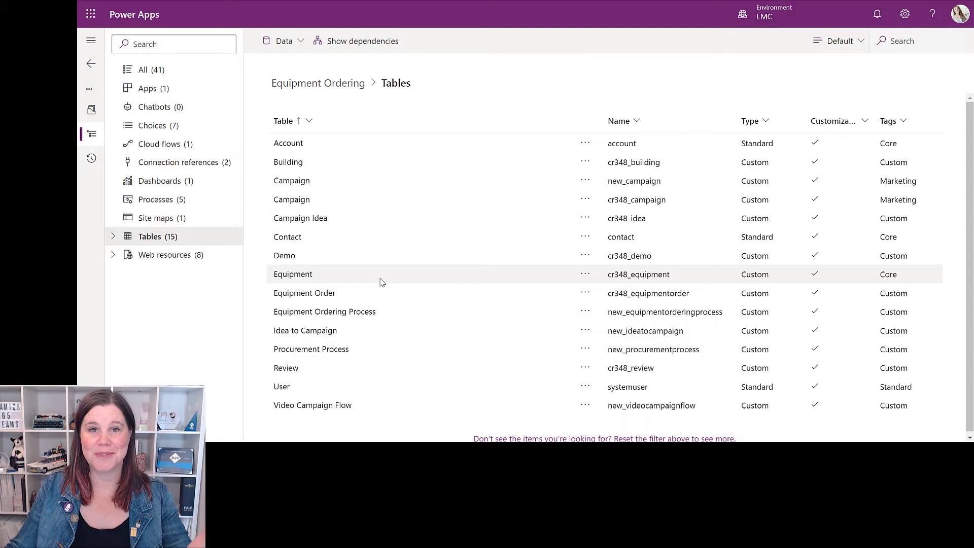
- Open the Equipment table's Main form named Information from its Forms list
{"action": "left_click", "coordinate": [293, 273]}
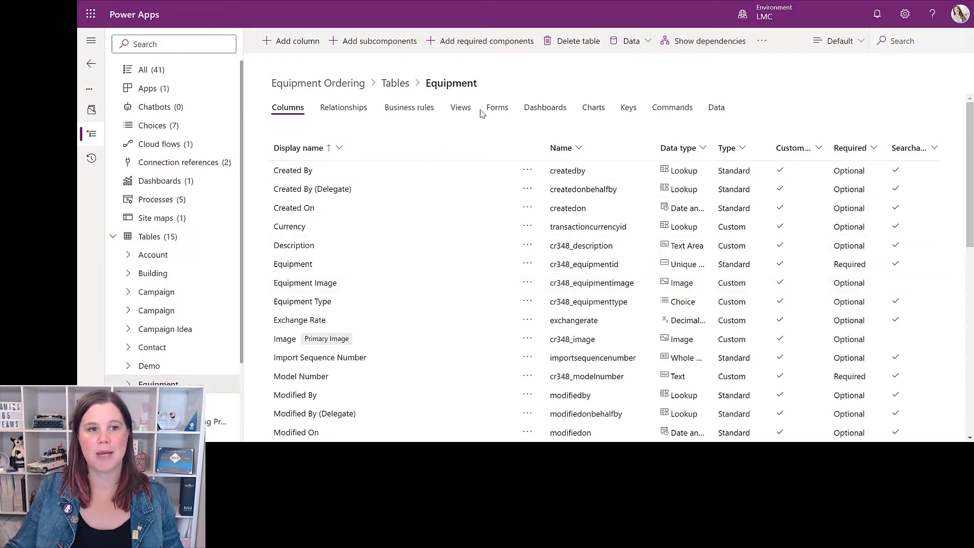
{"action": "left_click", "coordinate": [497, 107]}
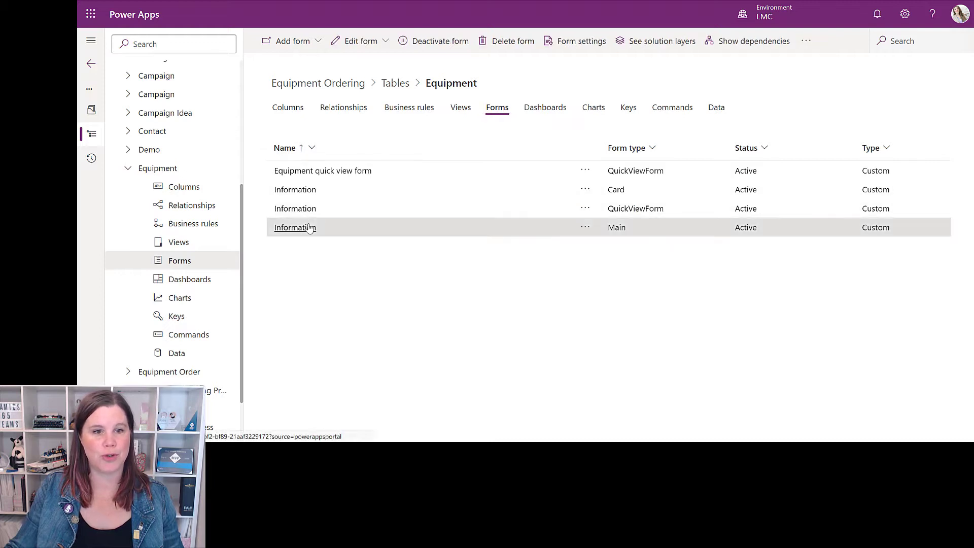
{"action": "left_click", "coordinate": [293, 226]}
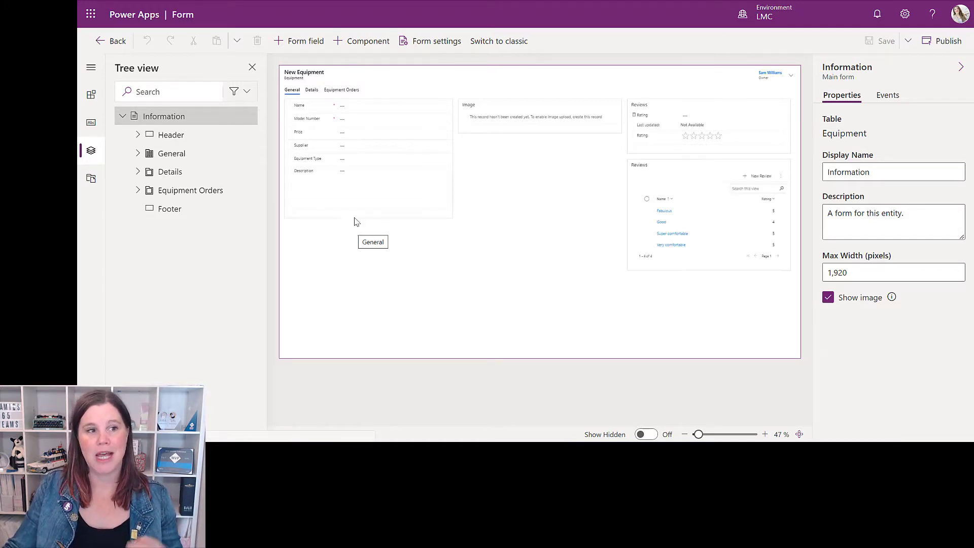
- Add a Rich Text Editor Control component to the form's Description field
{"action": "left_click", "coordinate": [363, 191]}
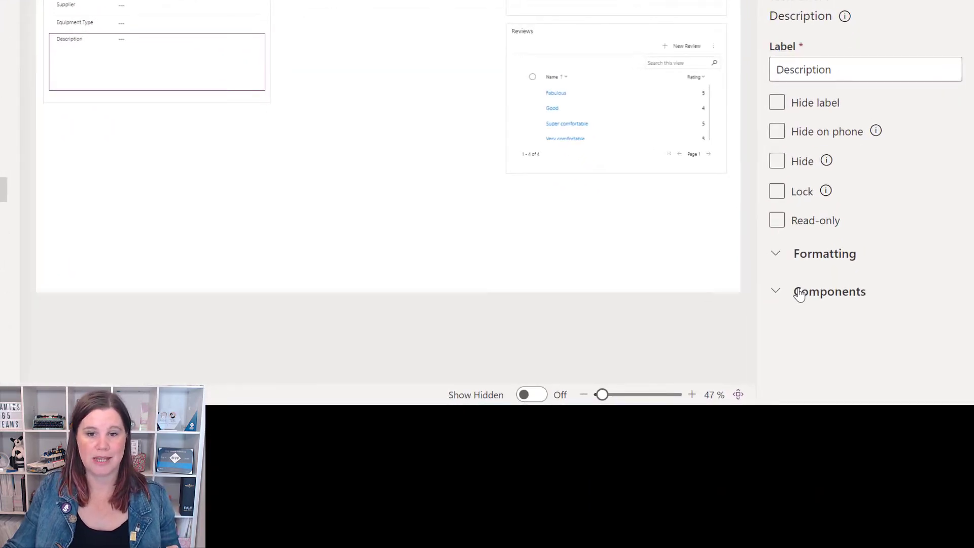
{"action": "left_click", "coordinate": [800, 294]}
{"action": "left_click", "coordinate": [800, 325]}
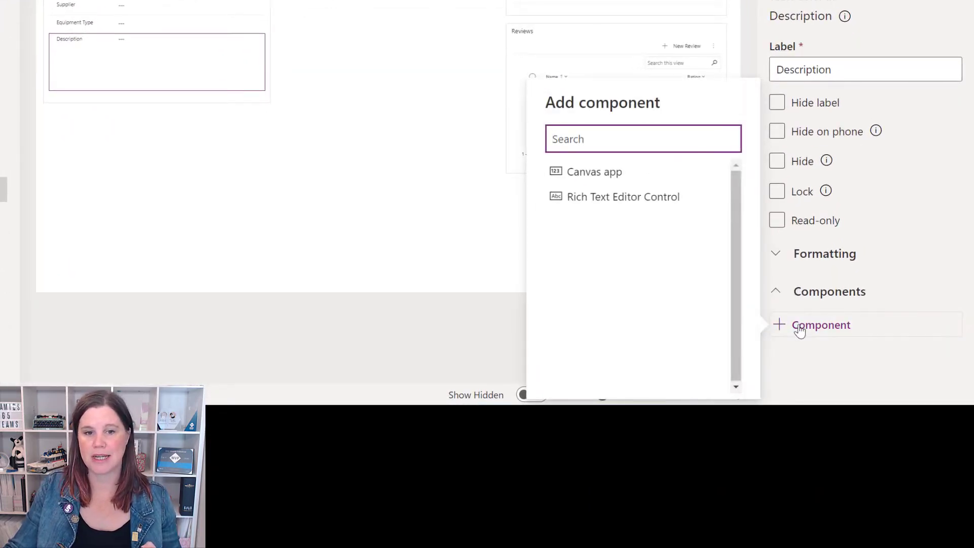
{"action": "mouse_move", "coordinate": [632, 206]}
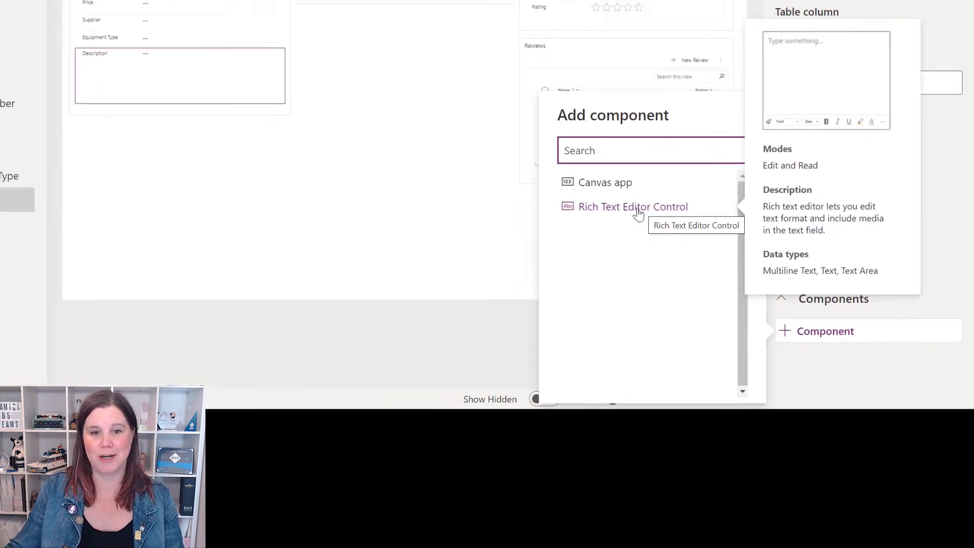
{"action": "left_click", "coordinate": [623, 196]}
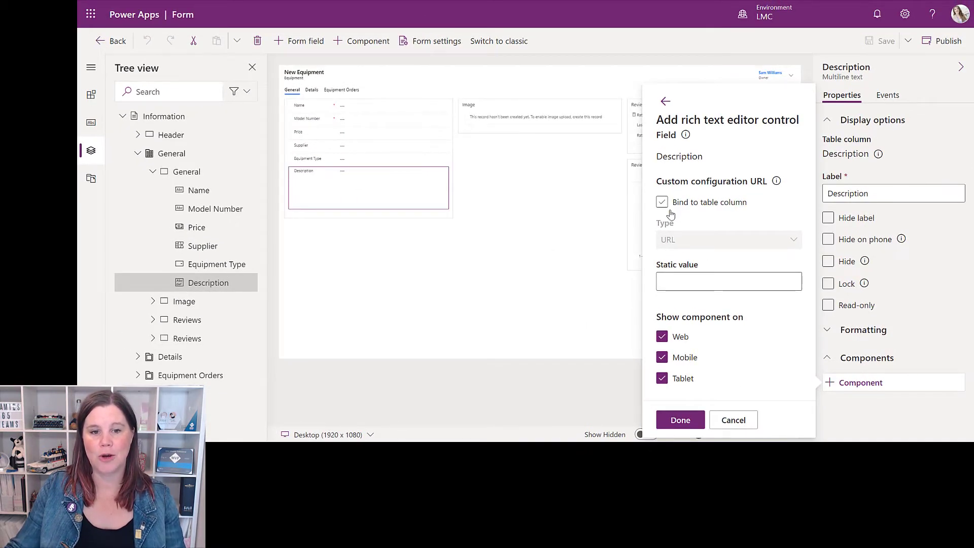
- Confirm the rich text editor, zoom the canvas to 96%, and hide the Description label
{"action": "left_click", "coordinate": [680, 420]}
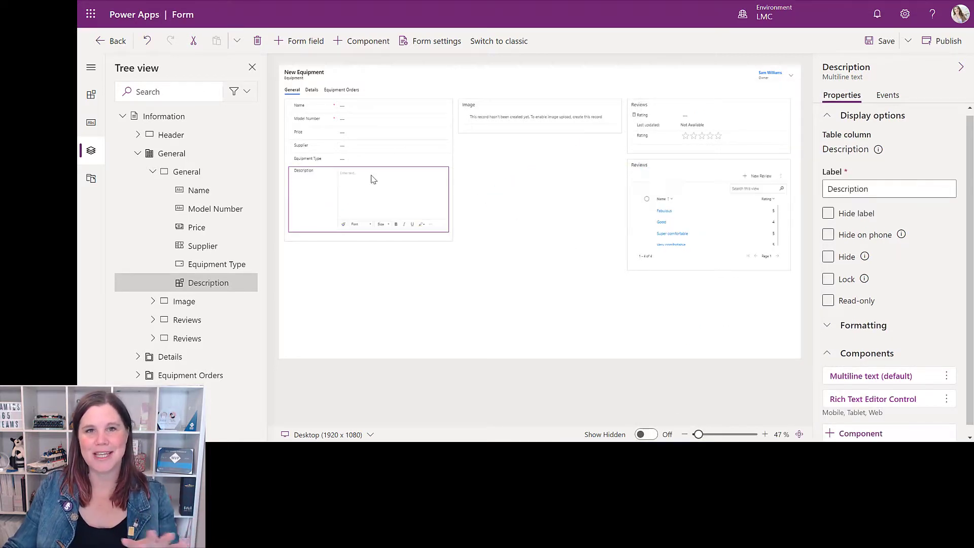
{"action": "left_click_drag", "start_coordinate": [697, 434], "coordinate": [707, 434]}
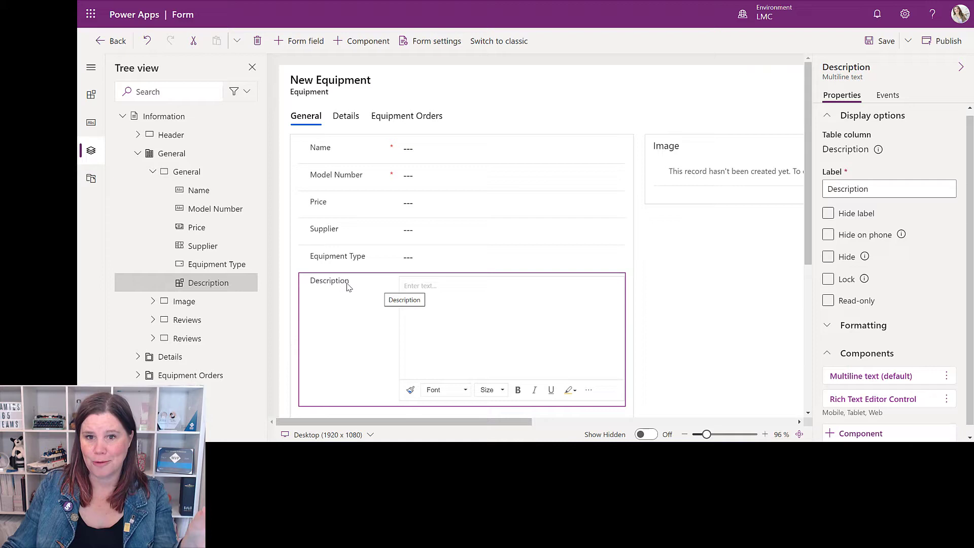
{"action": "left_click", "coordinate": [829, 214]}
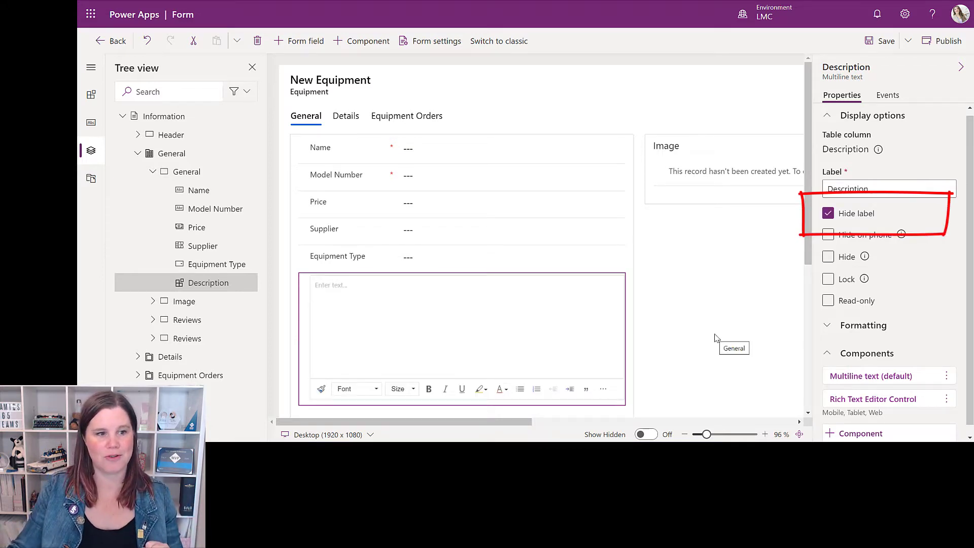
{"action": "left_click_drag", "start_coordinate": [523, 422], "coordinate": [583, 423]}
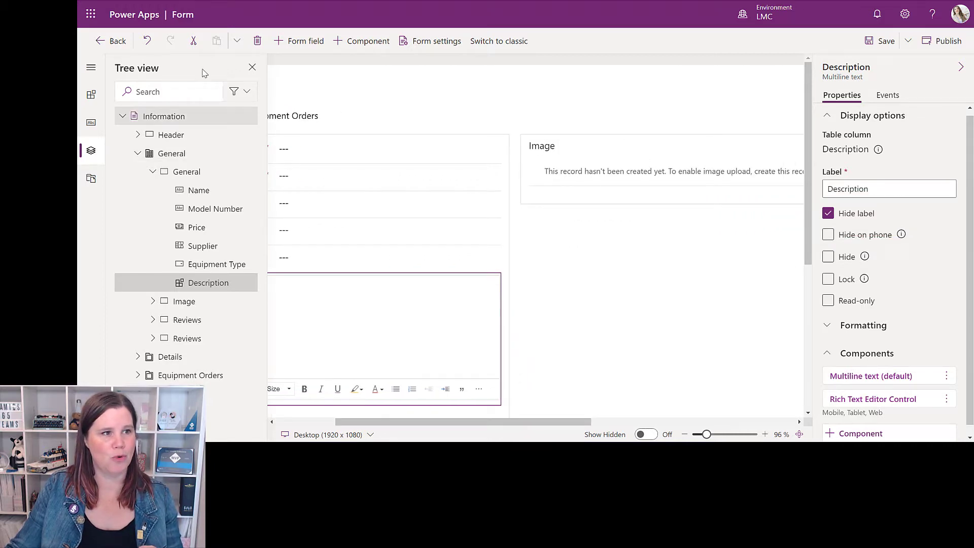
- Add a 1-Column section and move the rich text Description field into it
{"action": "left_click", "coordinate": [363, 41]}
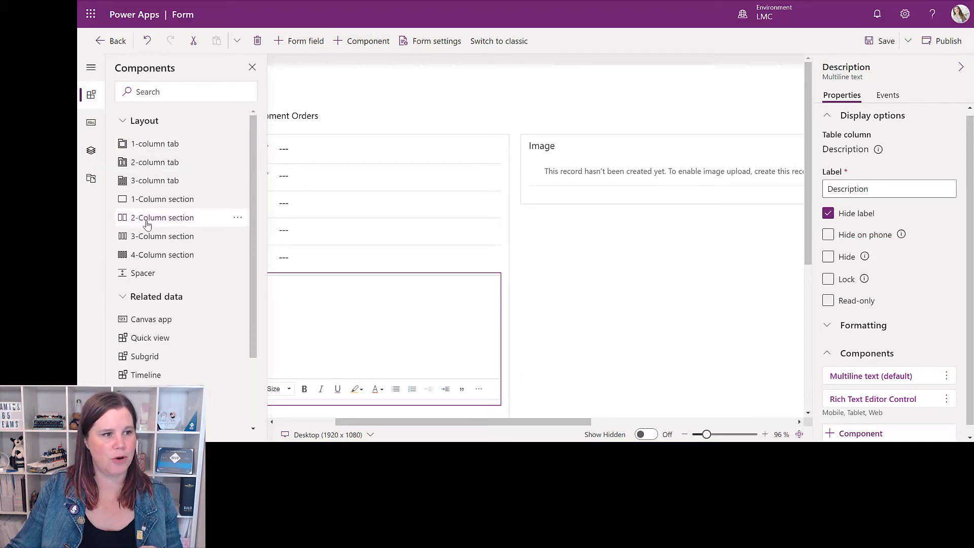
{"action": "left_click", "coordinate": [152, 199]}
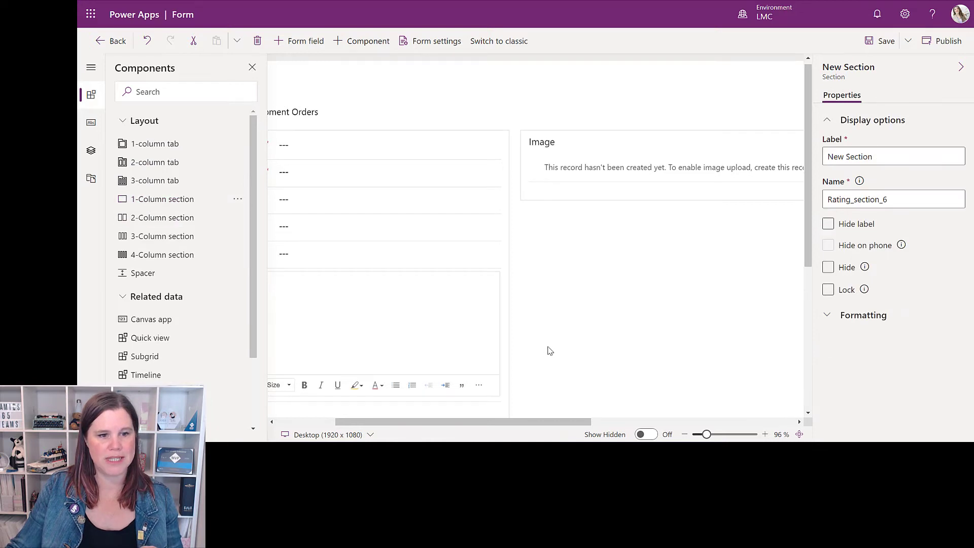
{"action": "scroll", "coordinate": [437, 347], "scroll_direction": "down", "scroll_amount": 3}
{"action": "mouse_move", "coordinate": [461, 289]}
{"action": "left_mouse_down"}
{"action": "mouse_move", "coordinate": [622, 74]}
{"action": "mouse_move", "coordinate": [620, 204]}
{"action": "left_mouse_up"}
{"action": "left_click", "coordinate": [458, 303]}
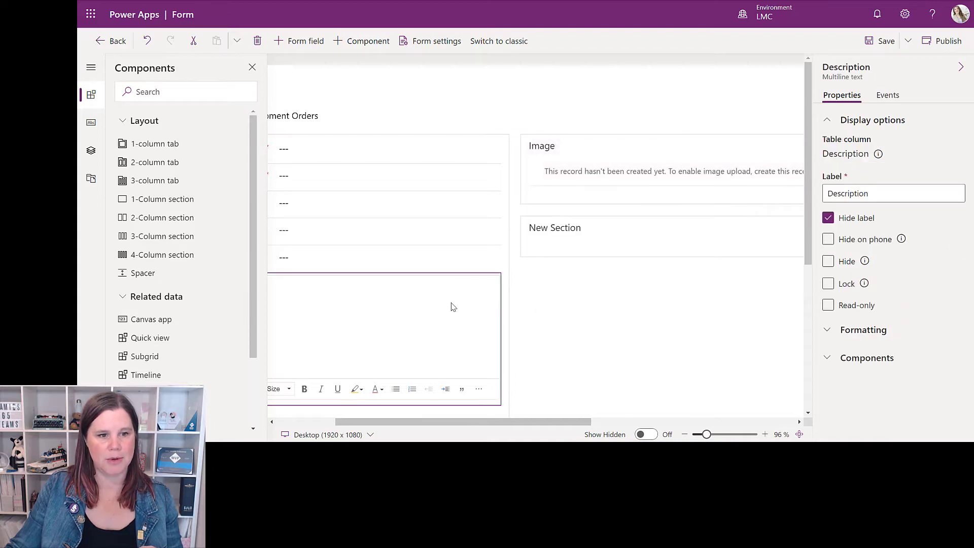
{"action": "left_click_drag", "start_coordinate": [448, 309], "coordinate": [598, 232]}
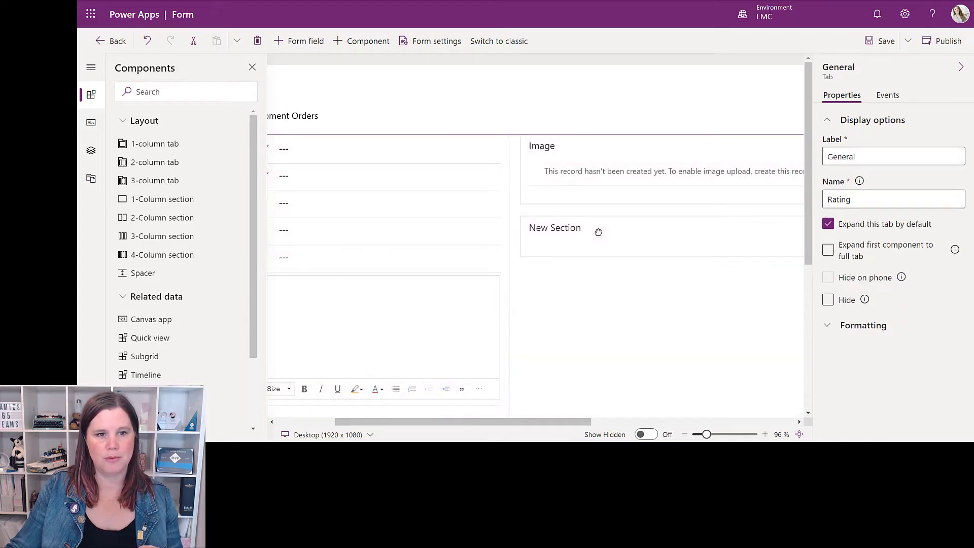
- Rename the new section's label to Description and zoom the canvas out to 72%
{"action": "left_click", "coordinate": [611, 221]}
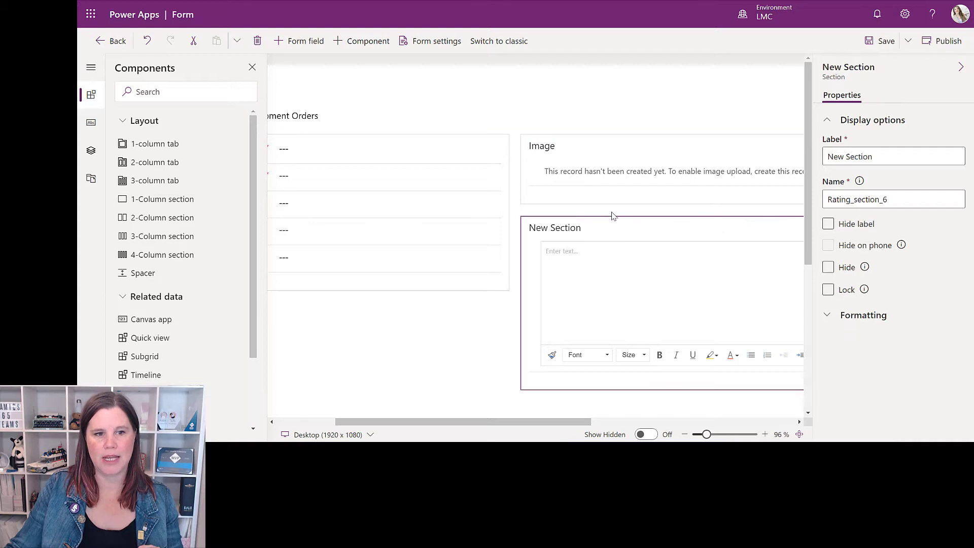
{"action": "double_click", "coordinate": [883, 155]}
{"action": "type", "text": "De"}
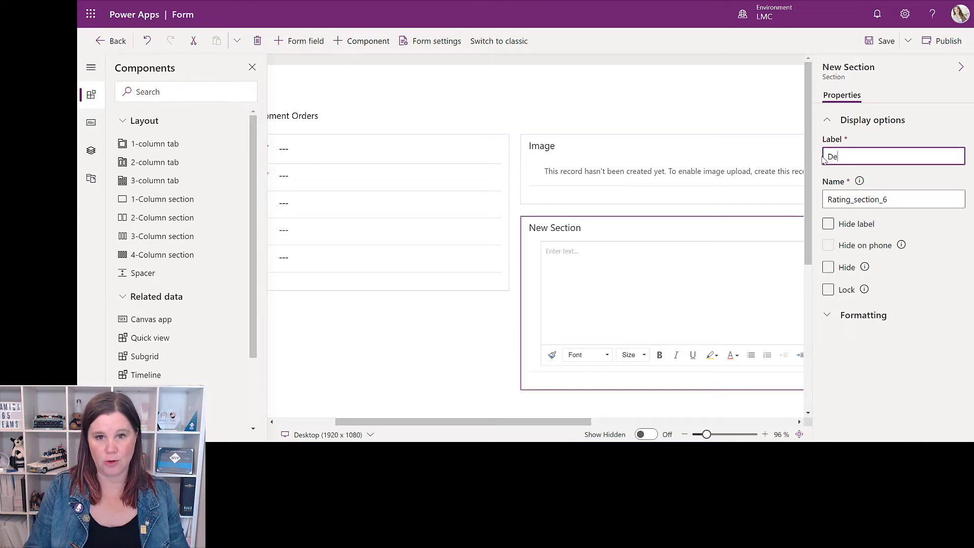
{"action": "type", "text": "scription"}
{"action": "key", "text": "Return"}
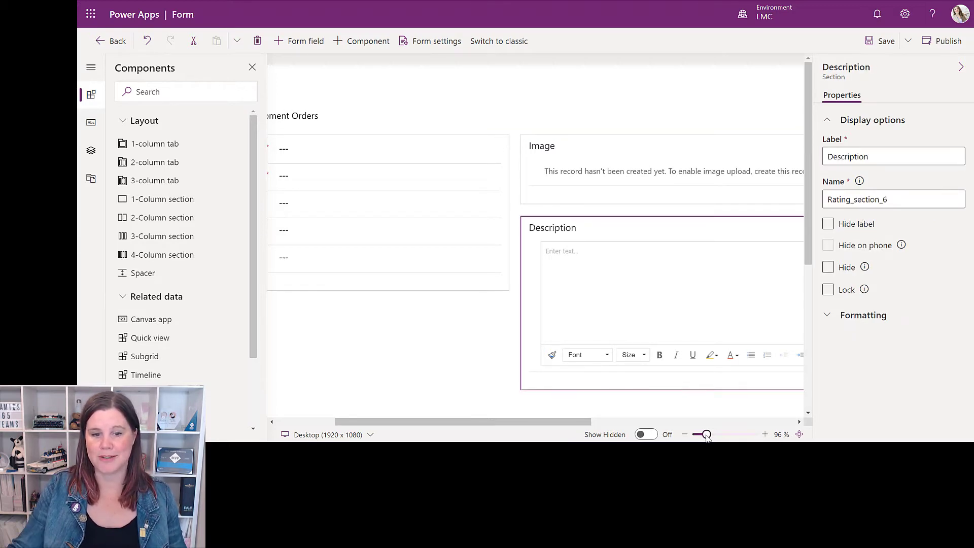
{"action": "left_click_drag", "start_coordinate": [707, 435], "coordinate": [626, 423]}
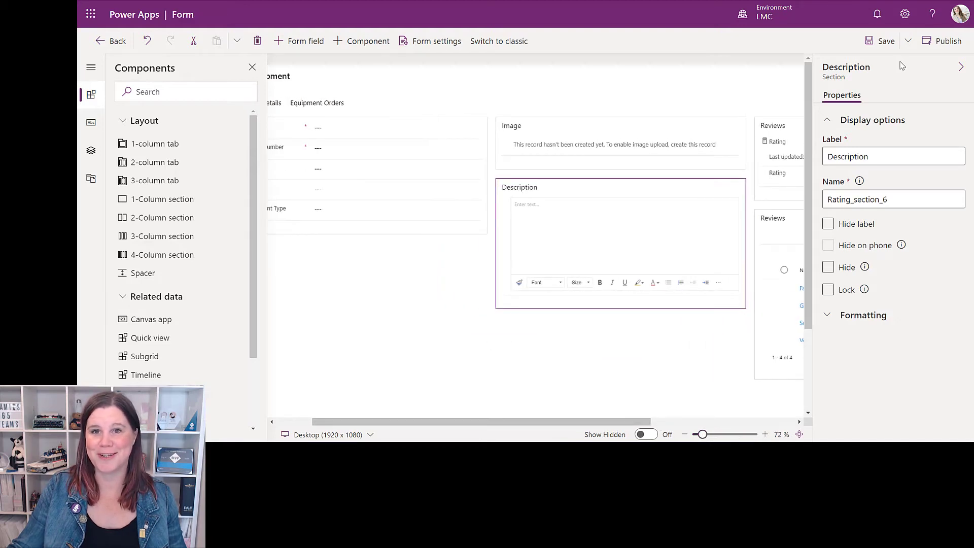
- Save the form, then colour the chair description's 'fully adjustable.' text green
{"action": "left_click", "coordinate": [880, 40]}
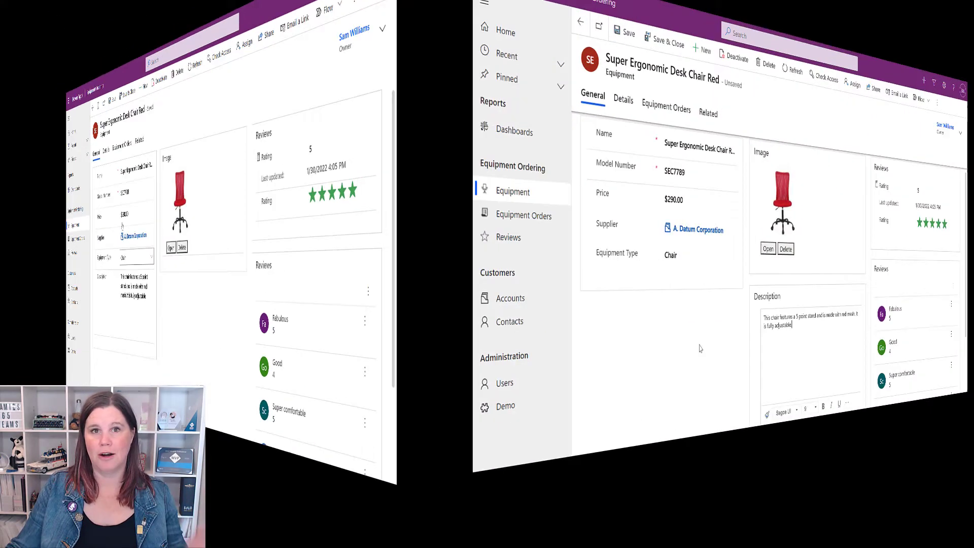
{"action": "scroll", "coordinate": [376, 356], "scroll_direction": "down", "scroll_amount": 2}
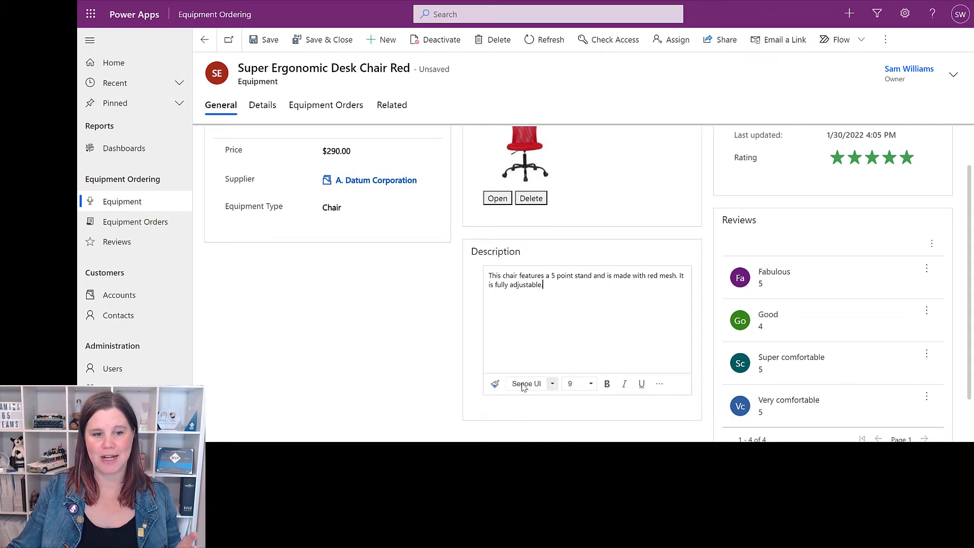
{"action": "left_click", "coordinate": [658, 383]}
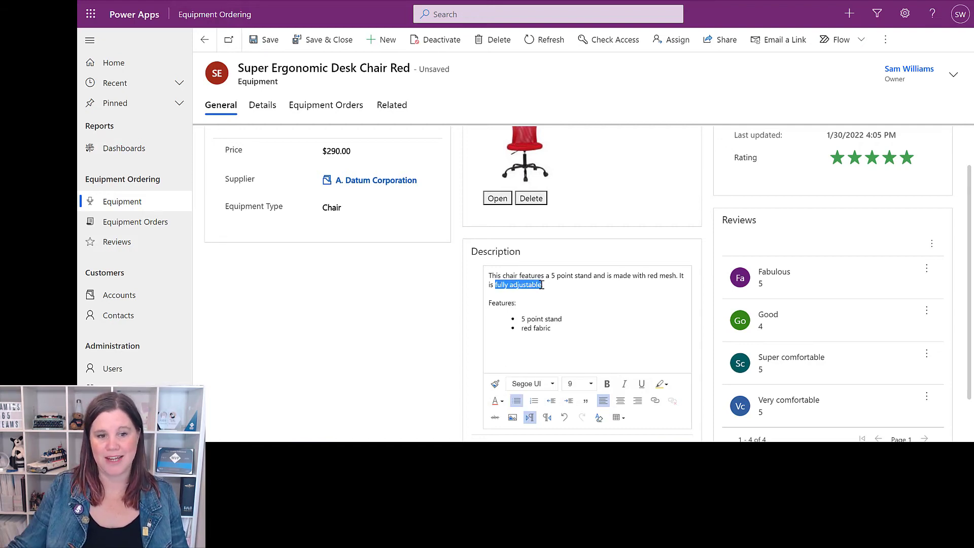
{"action": "left_click", "coordinate": [495, 401]}
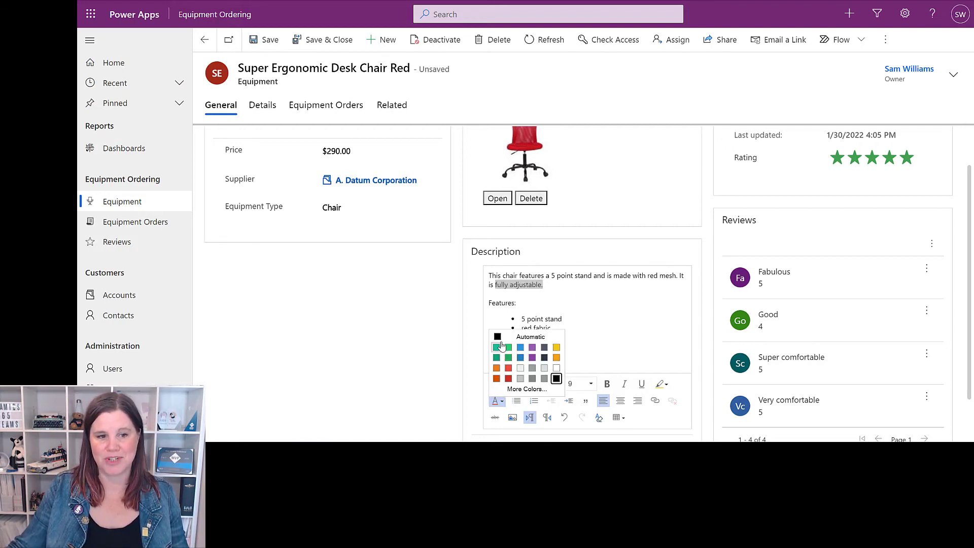
{"action": "left_click", "coordinate": [510, 348]}
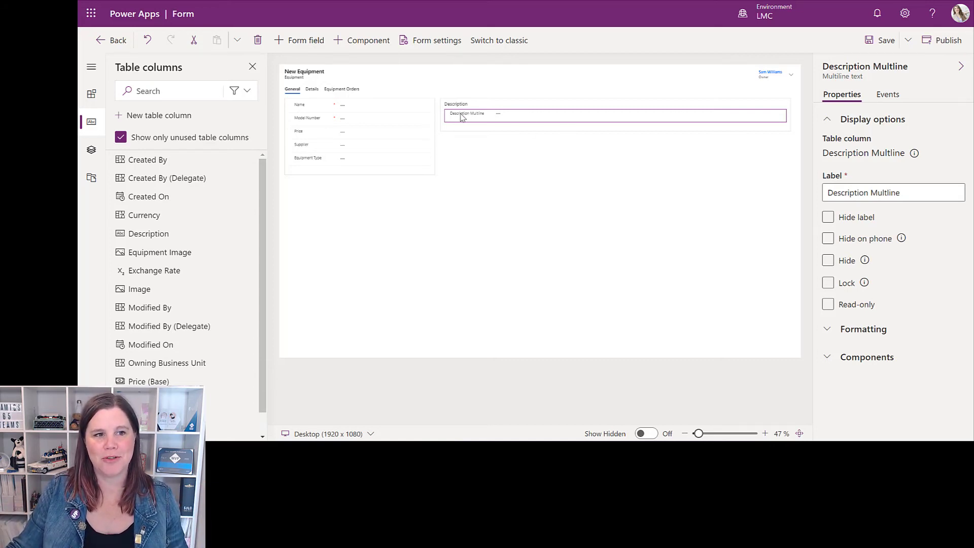
- Give Description Multline a Rich Text Editor Control, then save and publish the form
{"action": "left_click", "coordinate": [839, 358]}
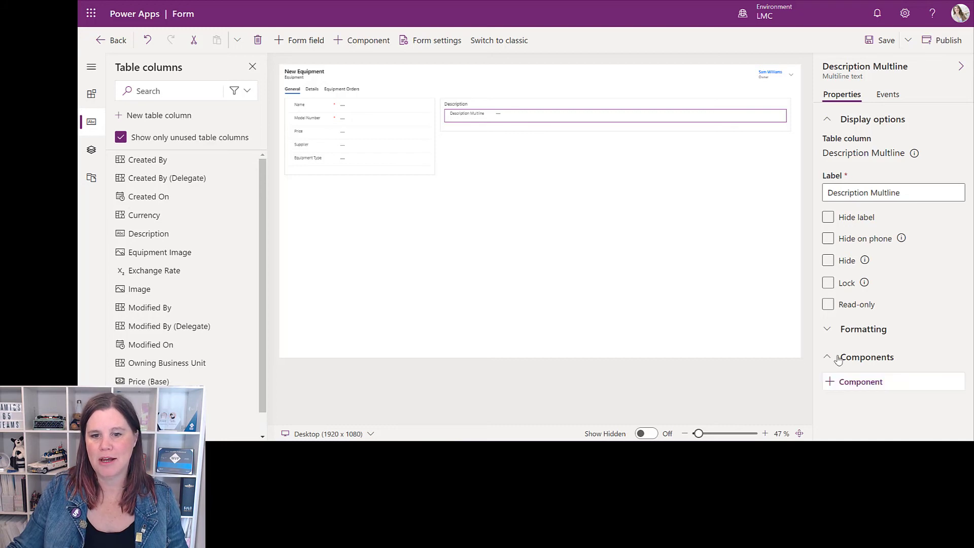
{"action": "left_click", "coordinate": [852, 382]}
{"action": "left_click", "coordinate": [708, 288]}
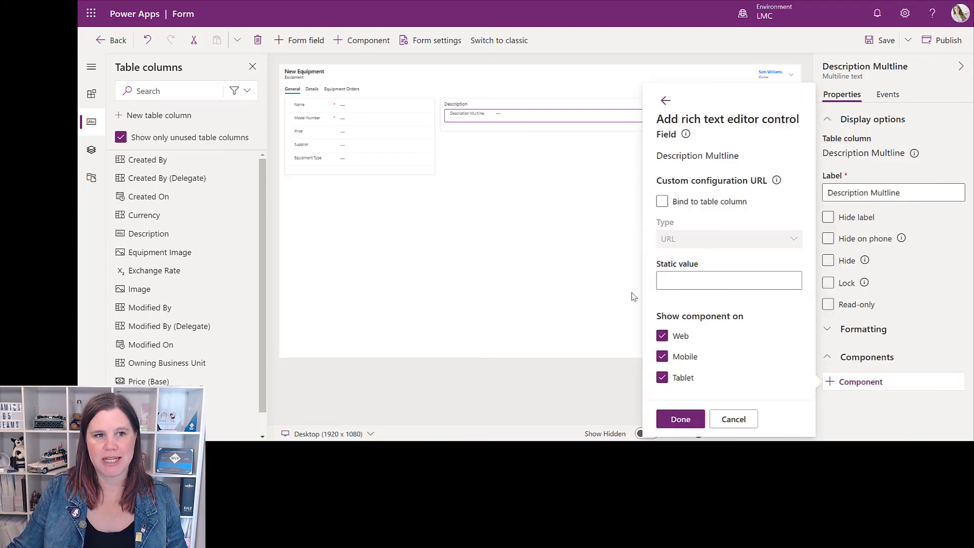
{"action": "left_click", "coordinate": [680, 419]}
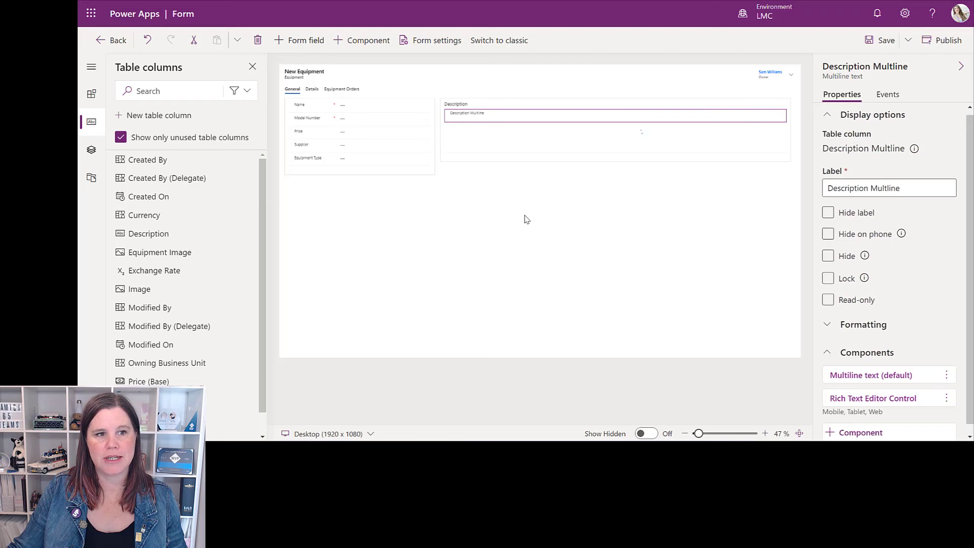
{"action": "left_click", "coordinate": [592, 207]}
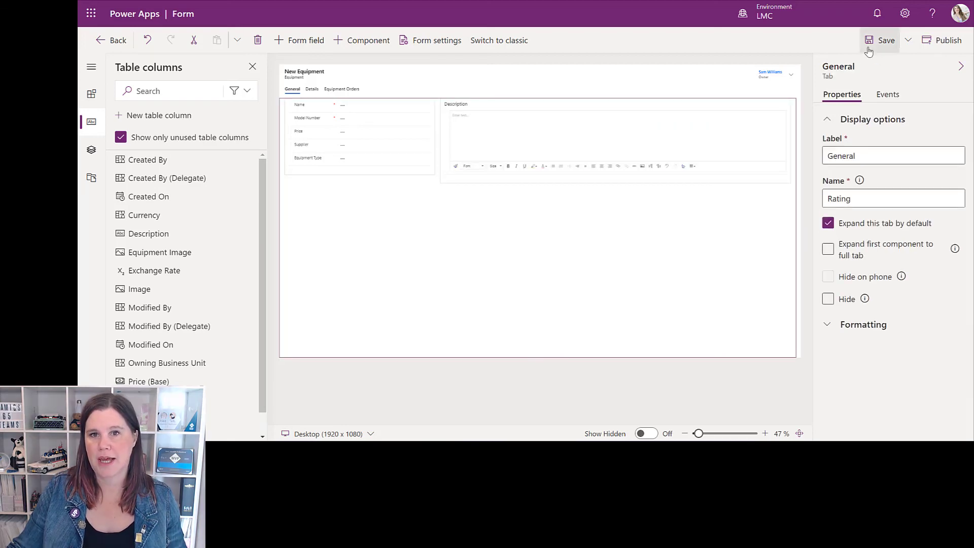
{"action": "left_click", "coordinate": [942, 40]}
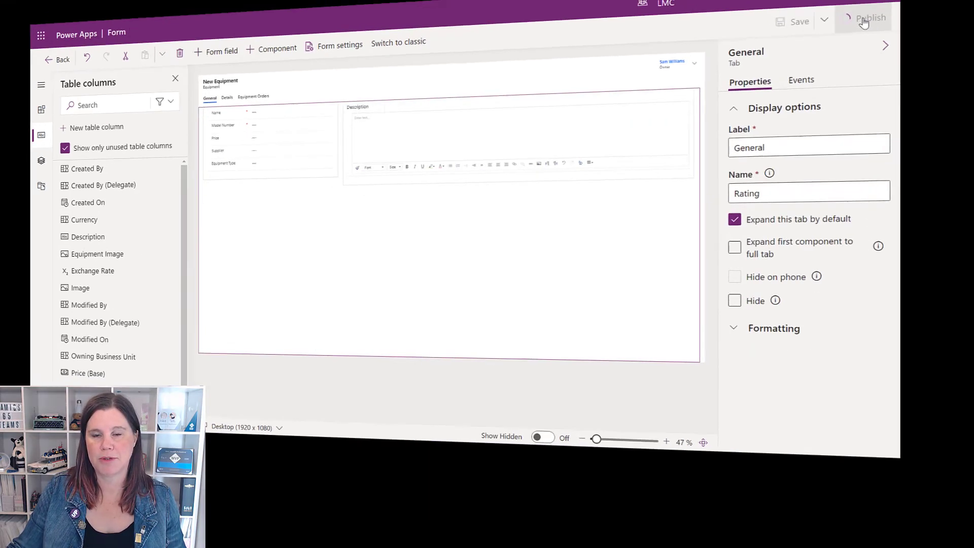